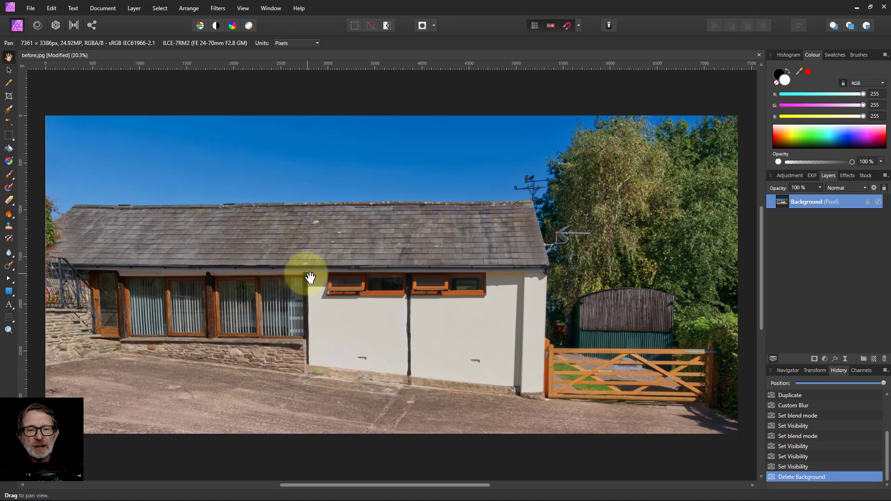
Step: Zoom in from 20% to about 121% so the roof tiles and gutter fill the view
scroll(303, 260, "up", 8)
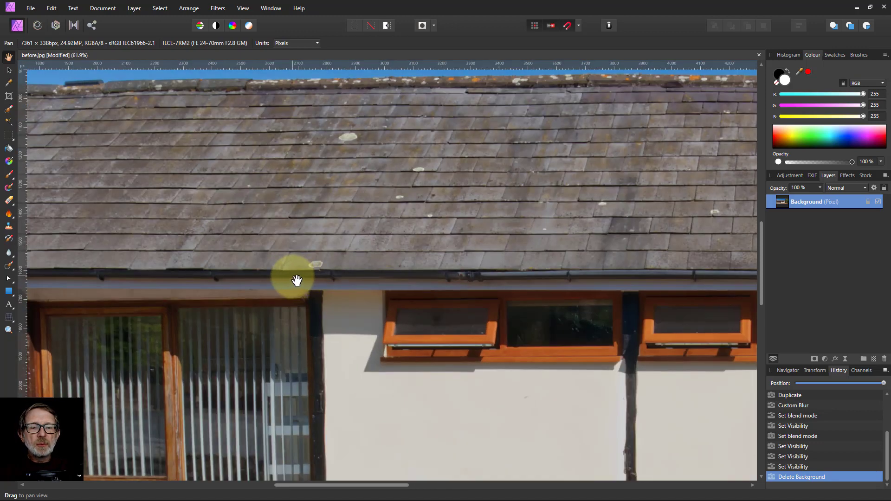
scroll(281, 263, "up", 3)
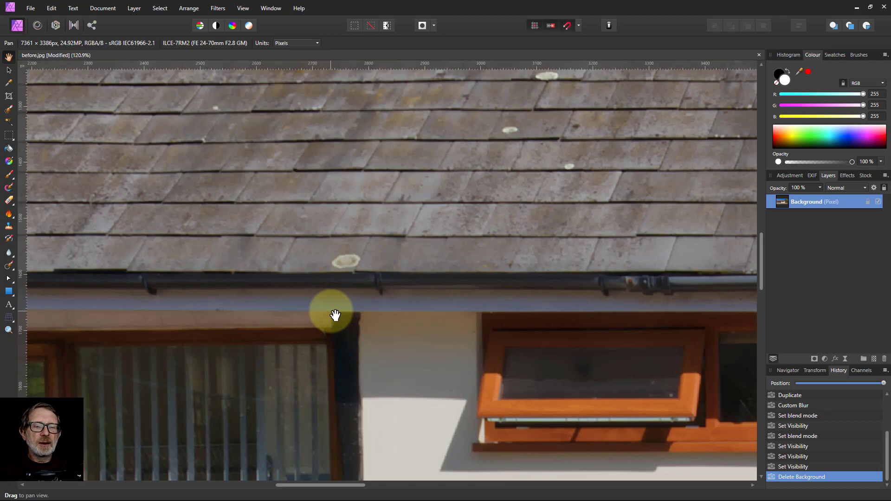
left_click(356, 281)
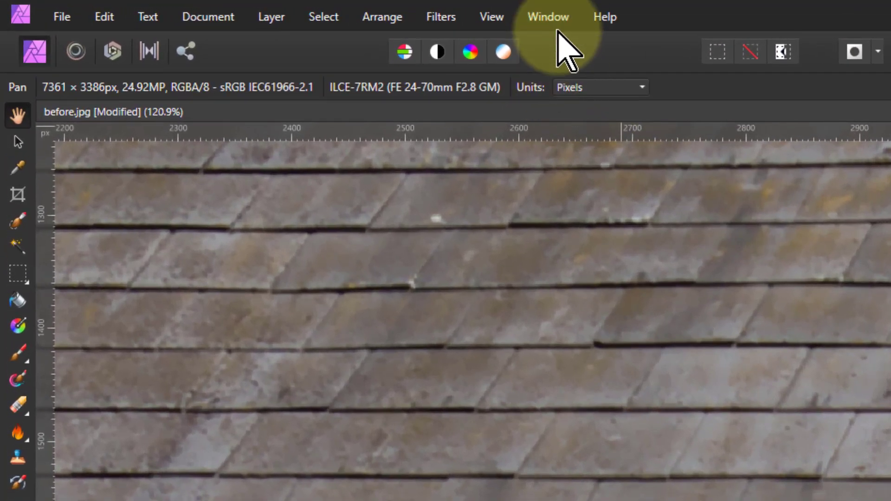
Step: Open the Custom Blur filter from Filters > Blur, showing a 5×5 kernel with a centre 1
left_click(440, 26)
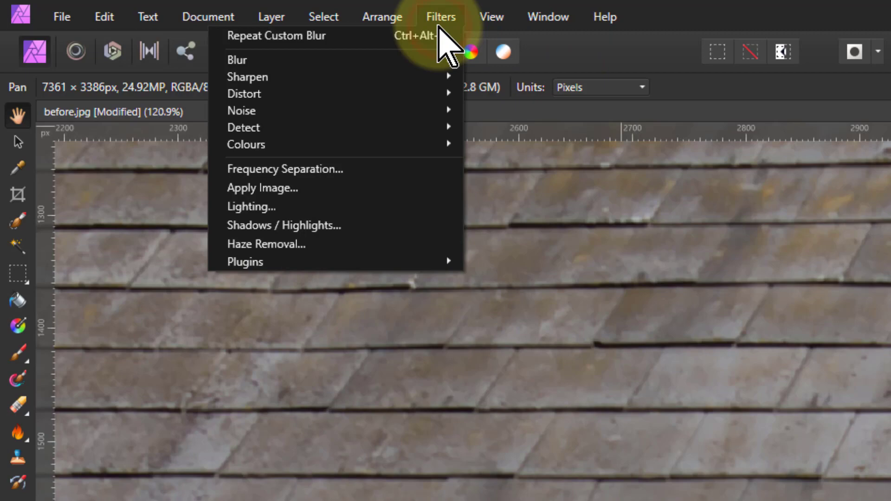
left_click(388, 57)
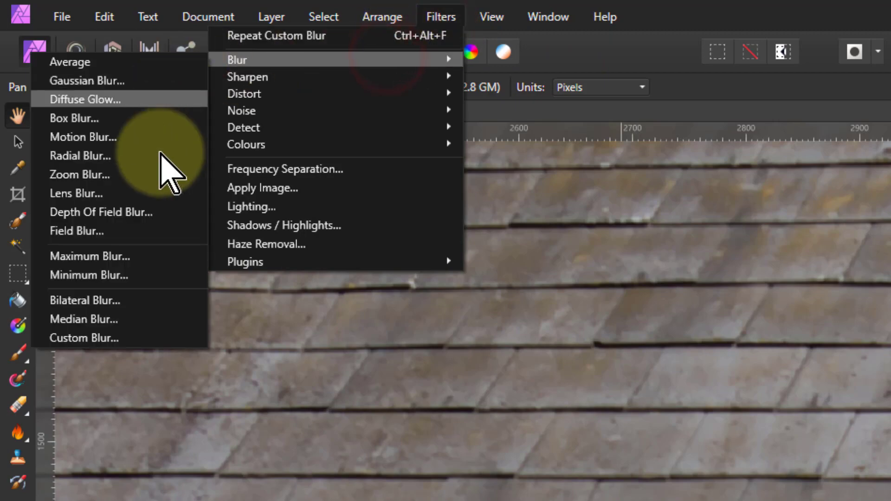
left_click(148, 336)
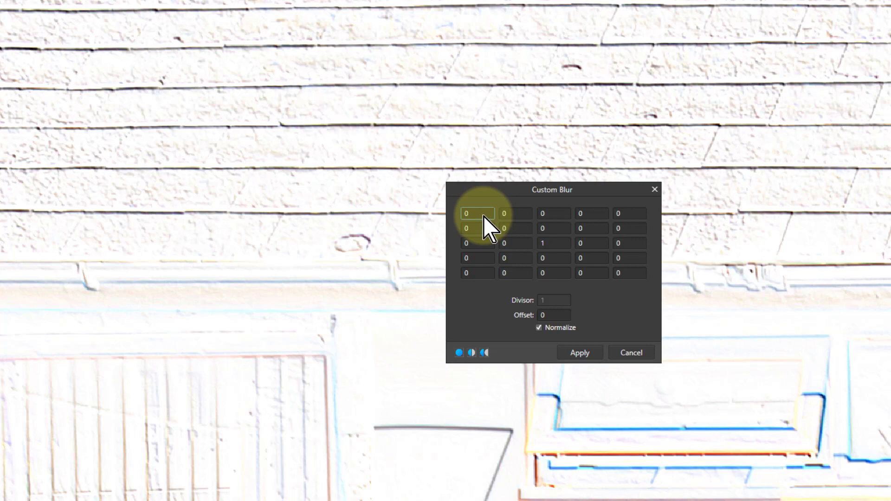
type("1")
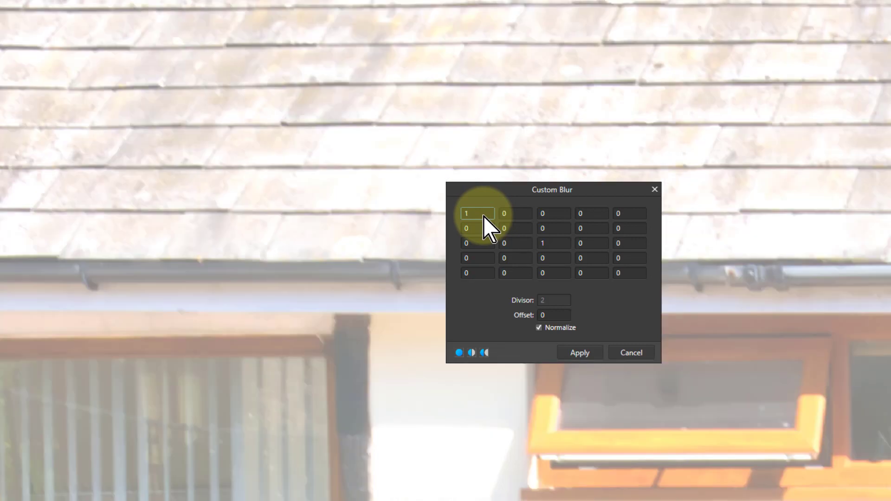
key("BackSpace")
type("0")
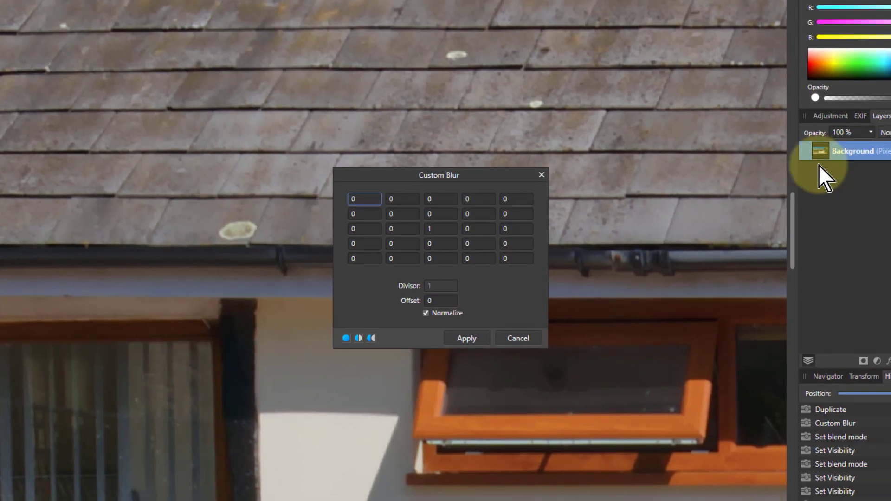
left_click(807, 149)
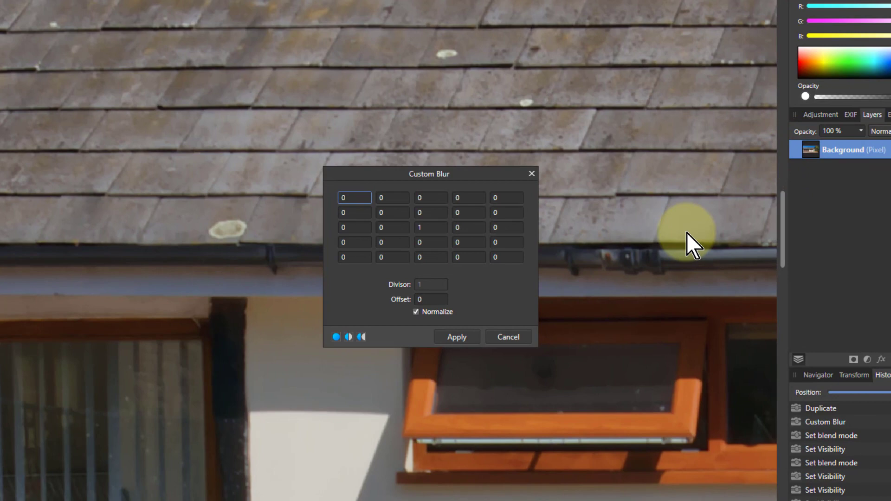
Step: Duplicate the Background layer and start the kernel's left column with -1 in row 2
key("ctrl+j")
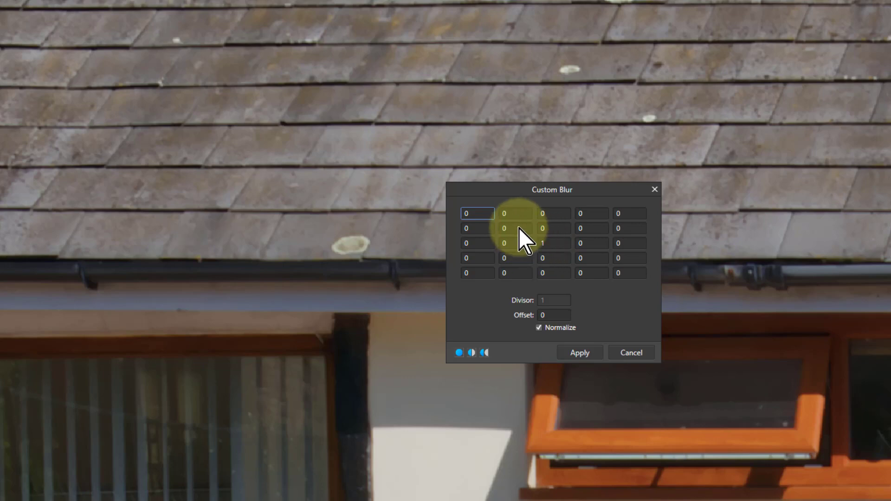
left_click_drag(519, 228, 510, 248)
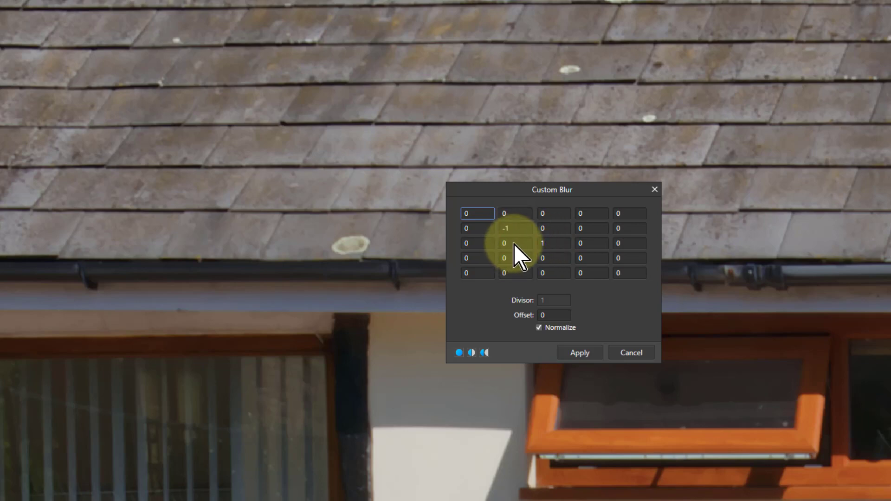
scroll(514, 244, "down", 2)
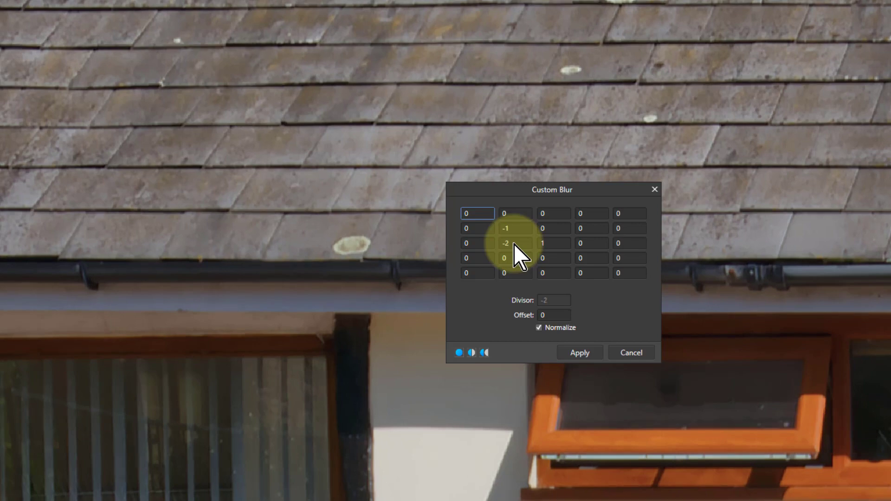
Step: Complete the kernel columns so the left reads -1, -2, -1 and the right 1, 2, 1
scroll(558, 245, "up", 1)
scroll(558, 245, "down", 2)
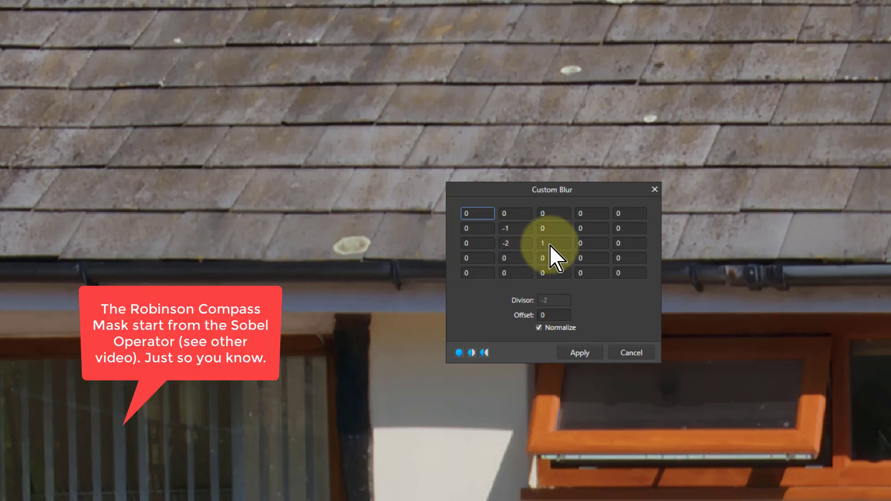
scroll(519, 257, "down", 1)
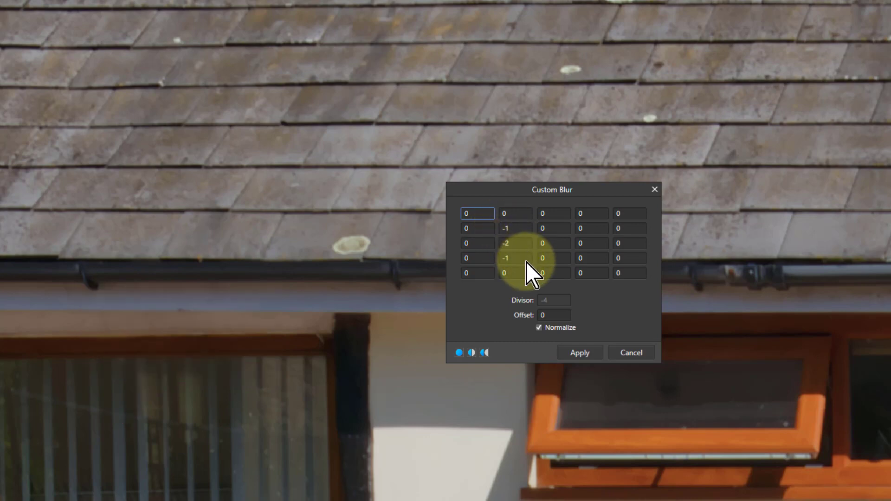
scroll(593, 233, "up", 1)
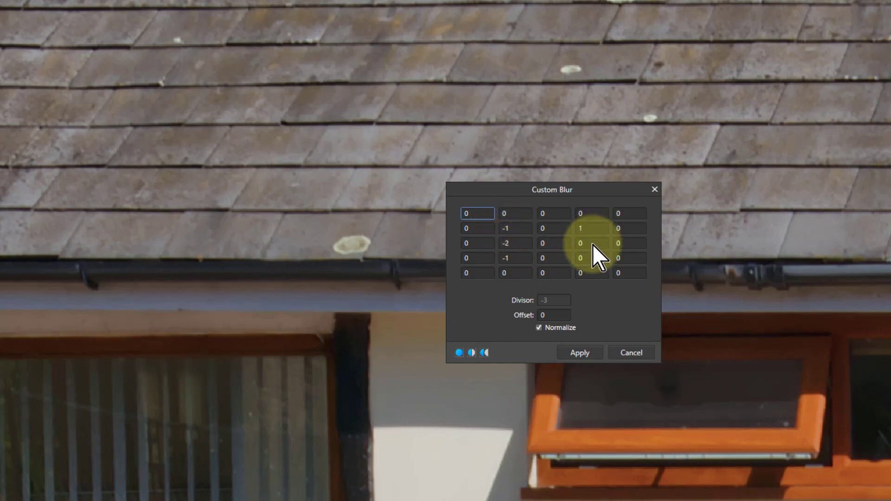
scroll(593, 245, "up", 1)
scroll(583, 243, "up", 1)
scroll(587, 259, "up", 1)
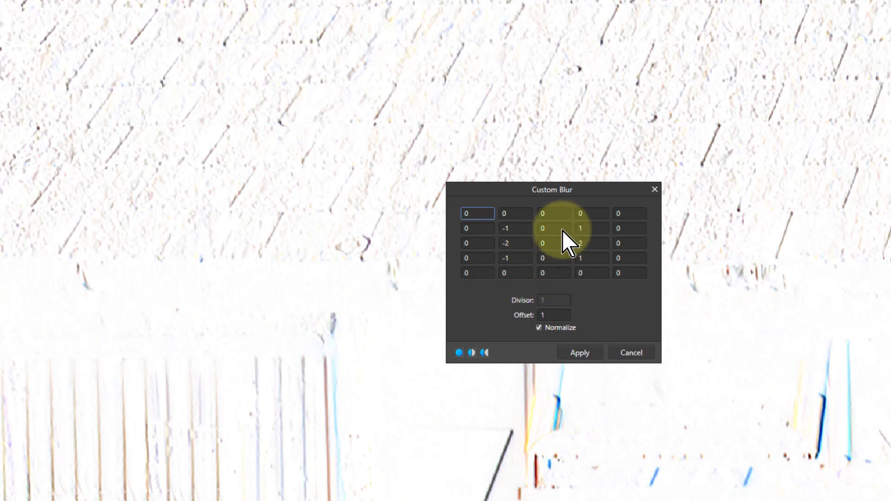
Step: Set Offset to 1 and enter 1 and 2 in row 2, columns 3 and 4
scroll(552, 230, "up", 1)
scroll(593, 232, "up", 1)
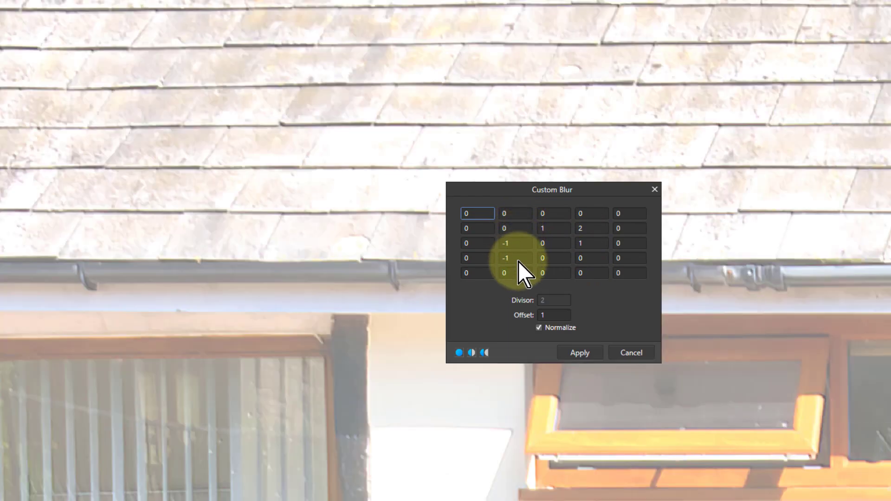
scroll(518, 262, "down", 1)
Step: Change row 4 column 2 to -2 and column 3 to -1 for a diagonal emboss
scroll(548, 261, "down", 1)
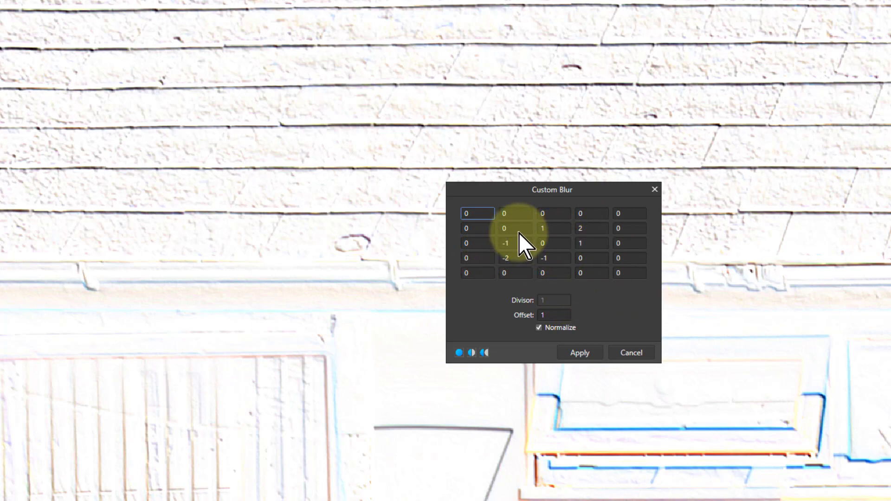
Step: Make kernel row 2 read 1, 2, 1, row 3 all zeros, and row 4 -1, -2, -1
scroll(519, 234, "up", 1)
scroll(551, 233, "up", 1)
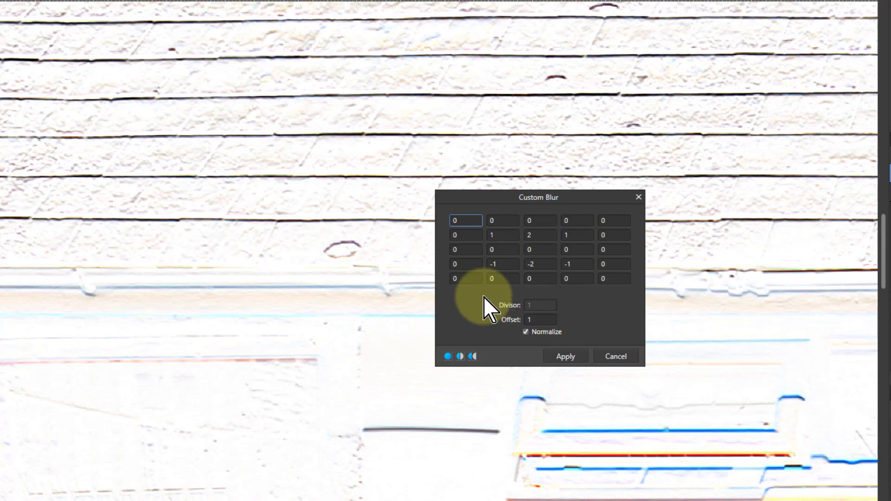
Step: Return every nonzero kernel cell to 0, leaving the preview blank white
scroll(507, 238, "down", 1)
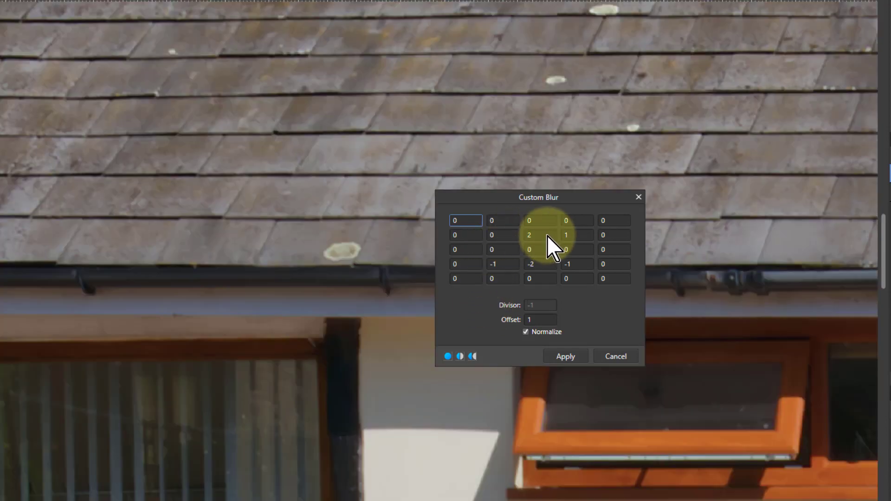
scroll(547, 236, "down", 2)
scroll(573, 236, "down", 2)
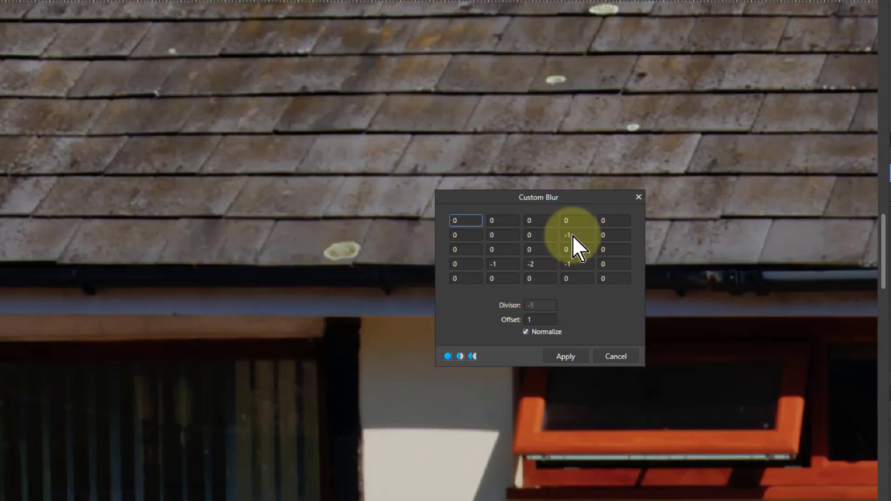
scroll(573, 236, "up", 1)
scroll(580, 267, "up", 1)
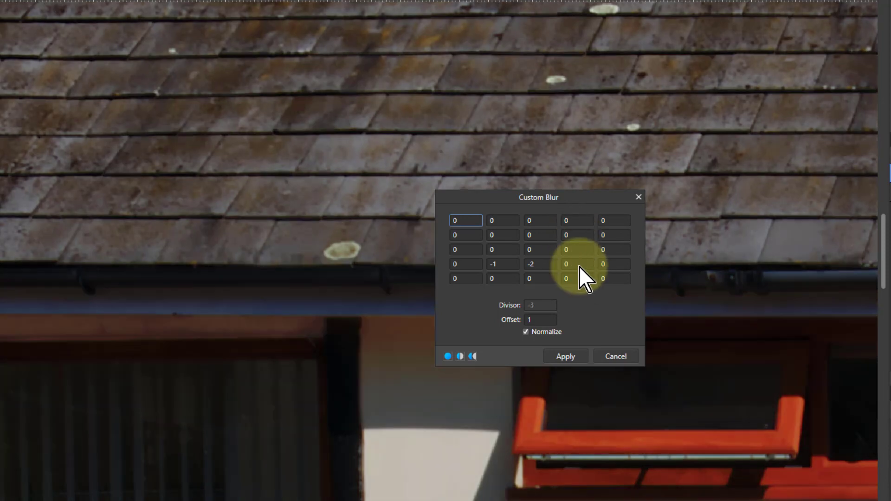
scroll(534, 266, "up", 2)
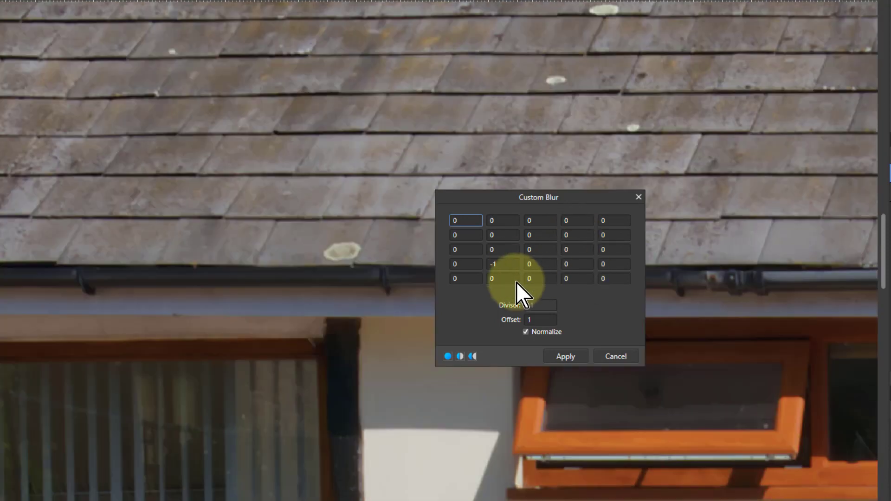
scroll(503, 267, "up", 1)
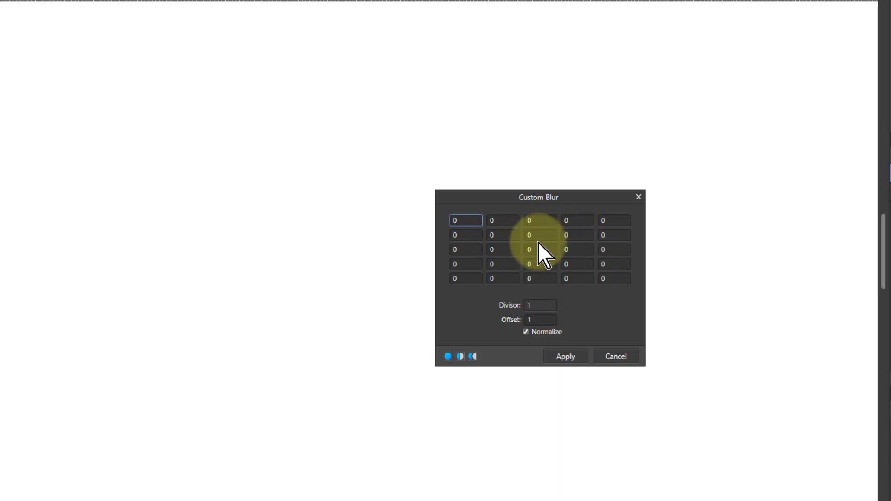
Step: Set the inner 3×3 kernel to -3 in the left and middle cells and 5 down the right column
scroll(540, 239, "down", 3)
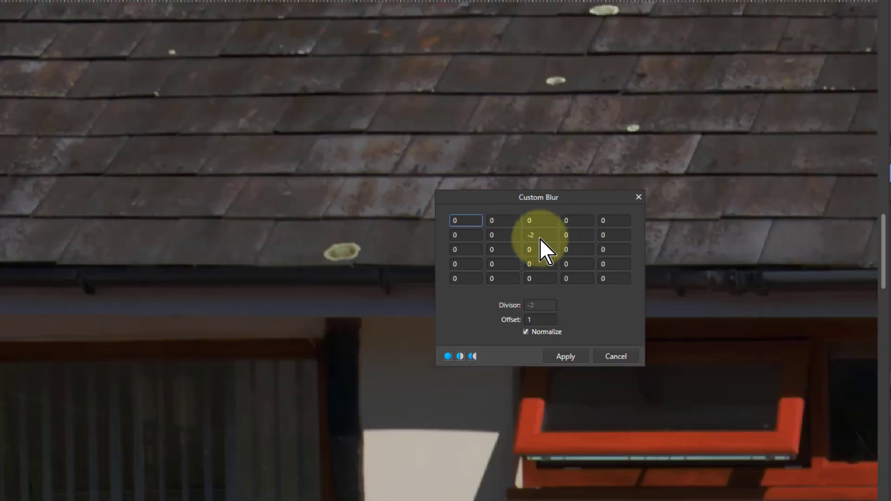
scroll(514, 236, "down", 3)
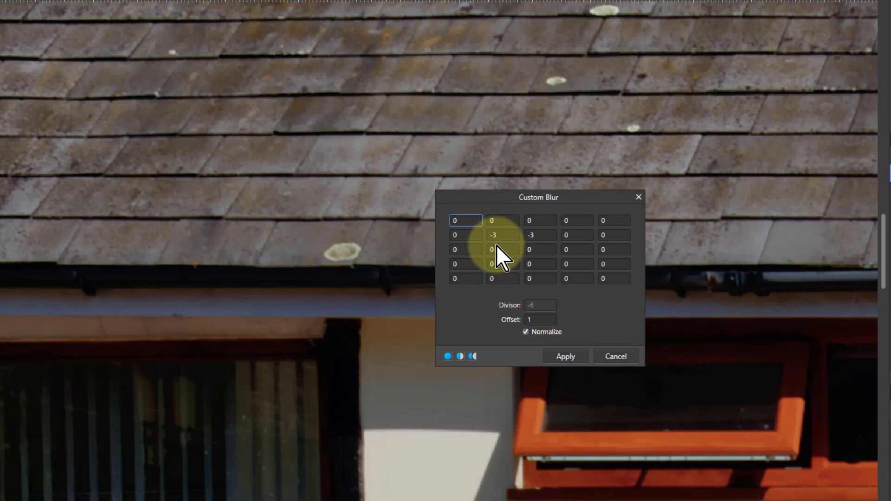
scroll(496, 249, "down", 2)
scroll(497, 249, "down", 1)
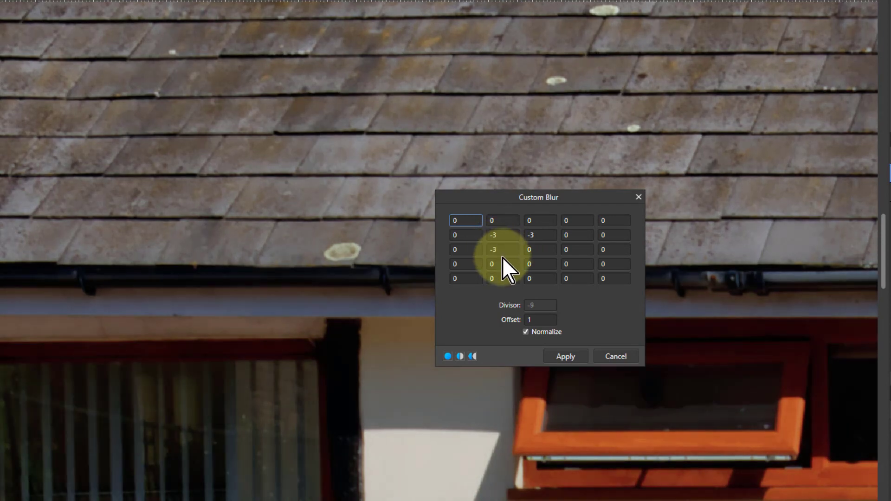
scroll(506, 261, "down", 2)
scroll(506, 262, "down", 1)
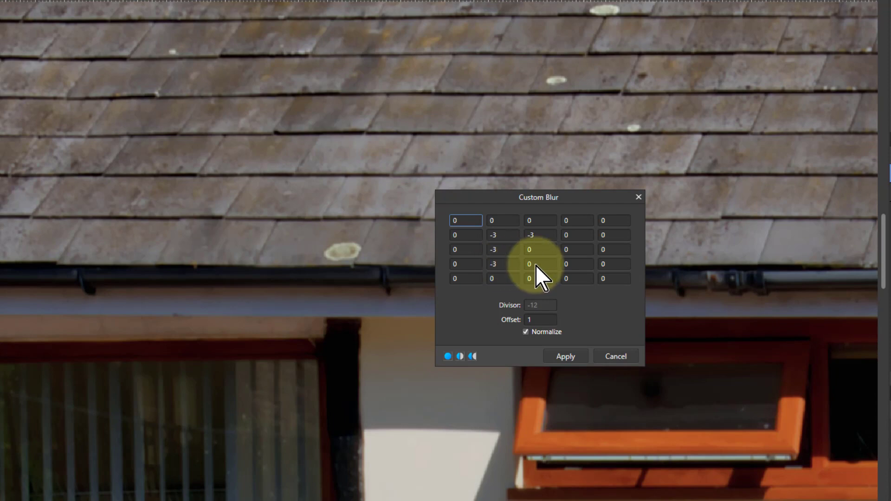
scroll(536, 266, "down", 2)
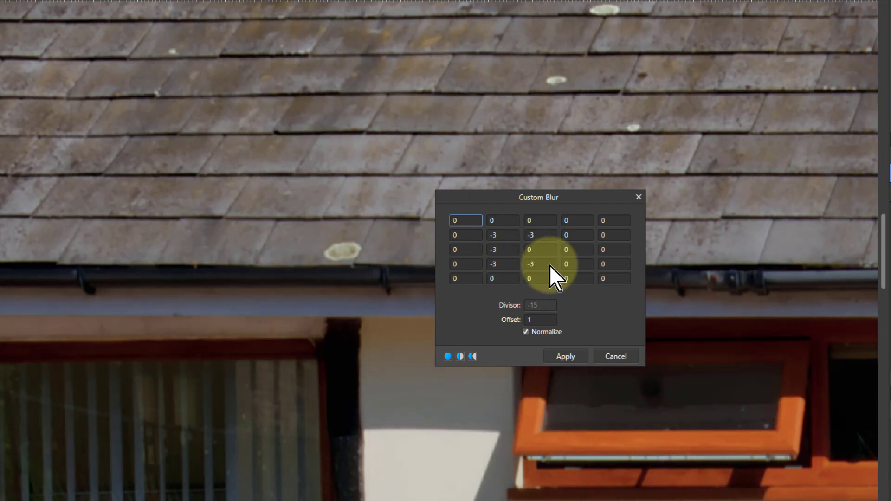
scroll(573, 265, "up", 6)
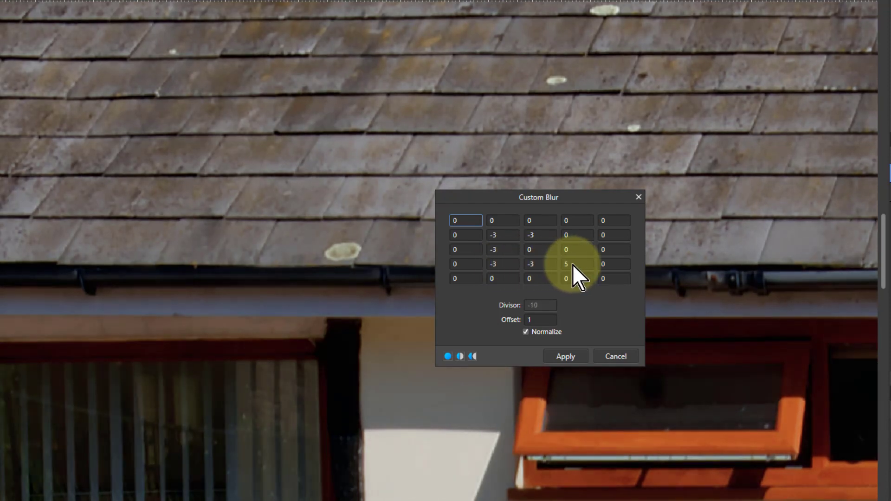
scroll(574, 252, "up", 5)
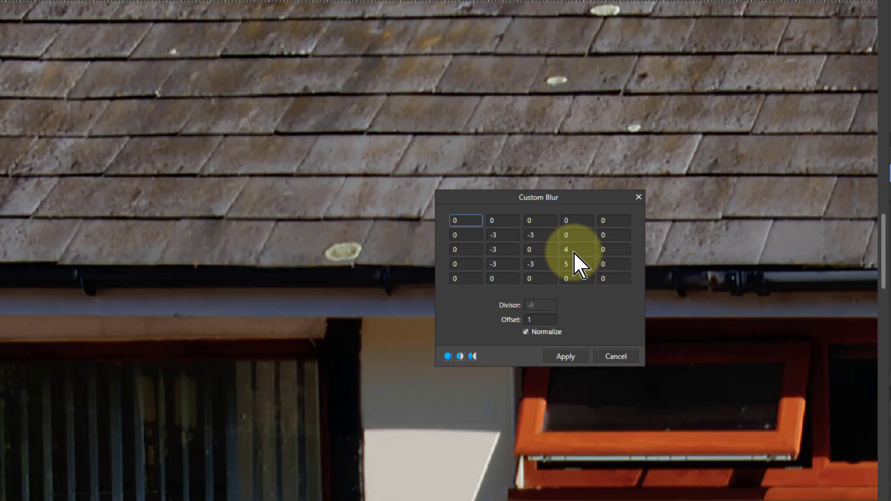
scroll(575, 236, "up", 5)
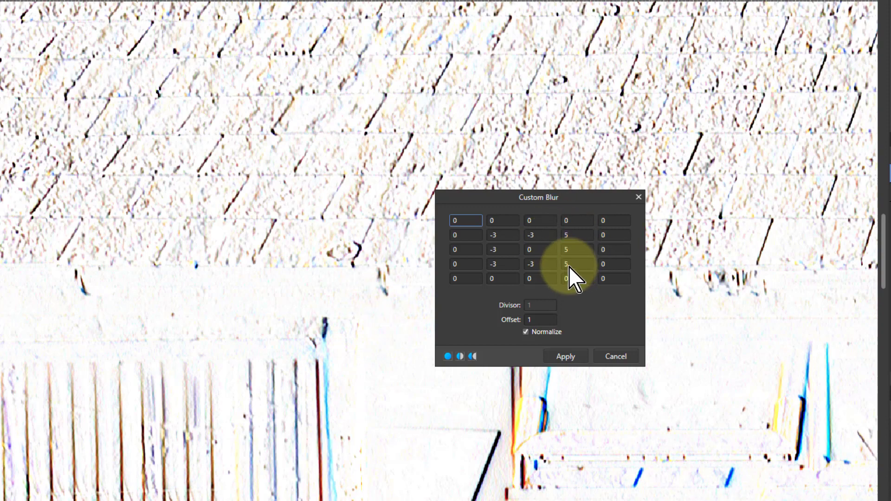
Step: Rotate the Kirsch kernel to 5, 5, 5 across the top inner row with -3 elsewhere
type("-5")
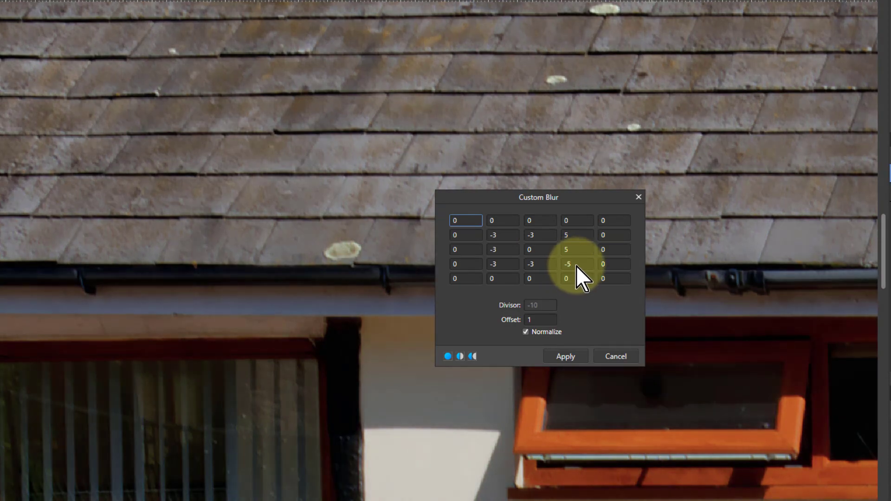
scroll(576, 265, "up", 2)
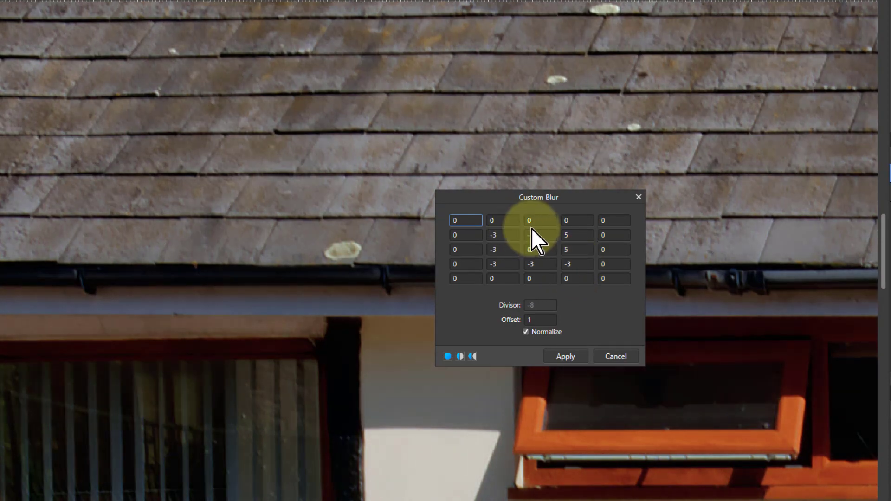
scroll(540, 235, "up", 8)
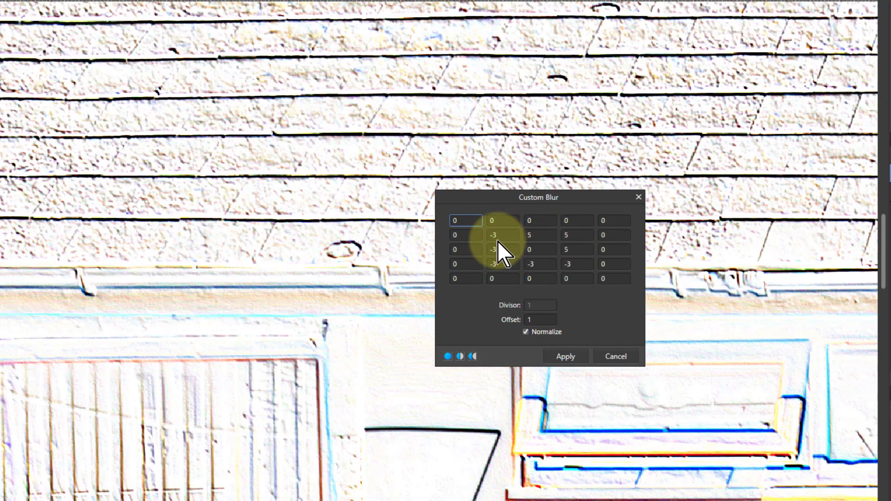
scroll(575, 252, "down", 3)
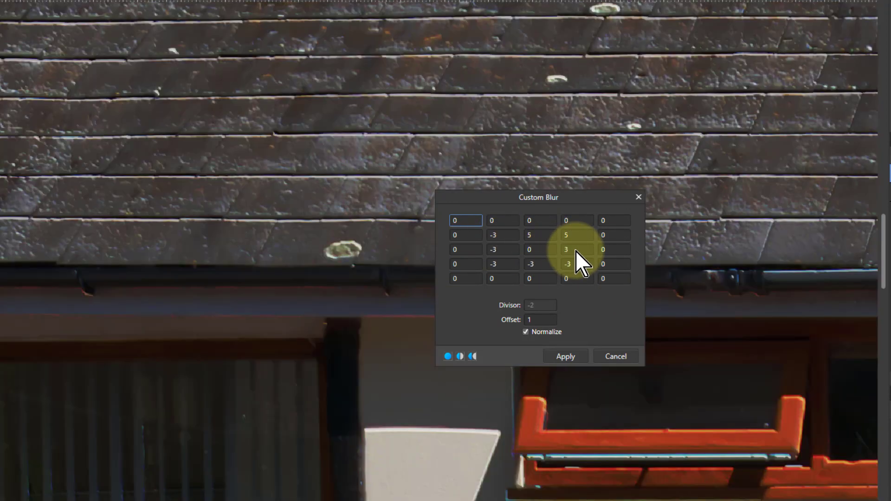
scroll(576, 252, "down", 5)
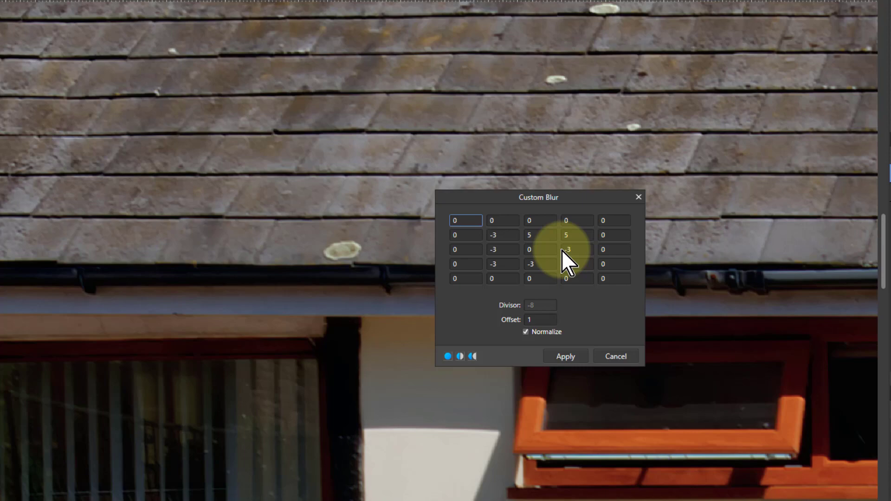
scroll(507, 237, "up", 9)
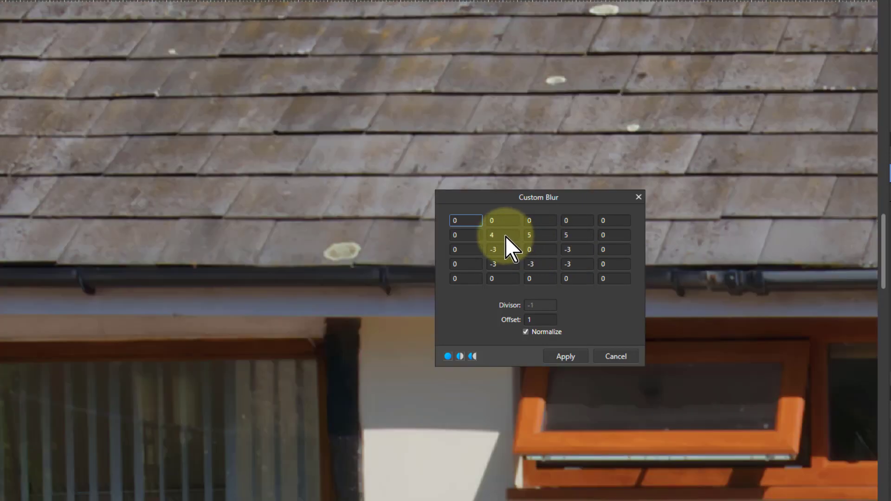
scroll(506, 236, "down", 1)
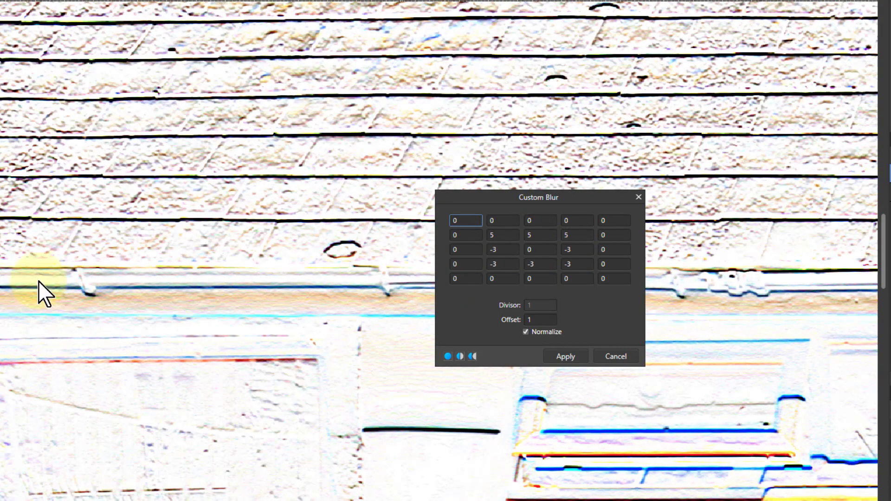